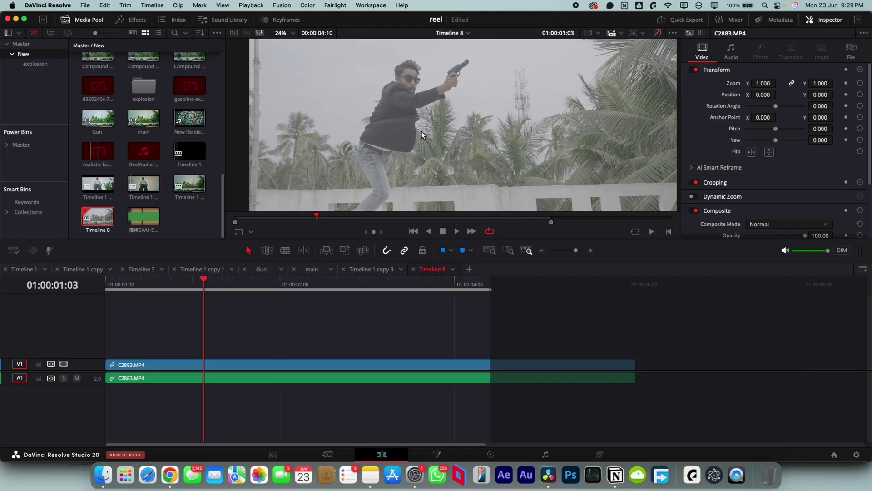
- Play and scrub through the jump in C2883.MP4, then show its retime controls
scroll(414, 136, up, 5)
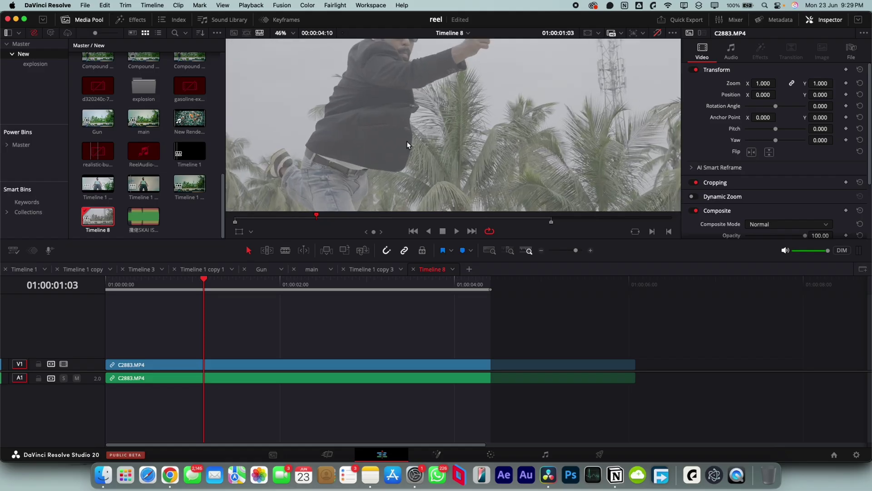
scroll(472, 173, down, 2)
scroll(421, 230, down, 3)
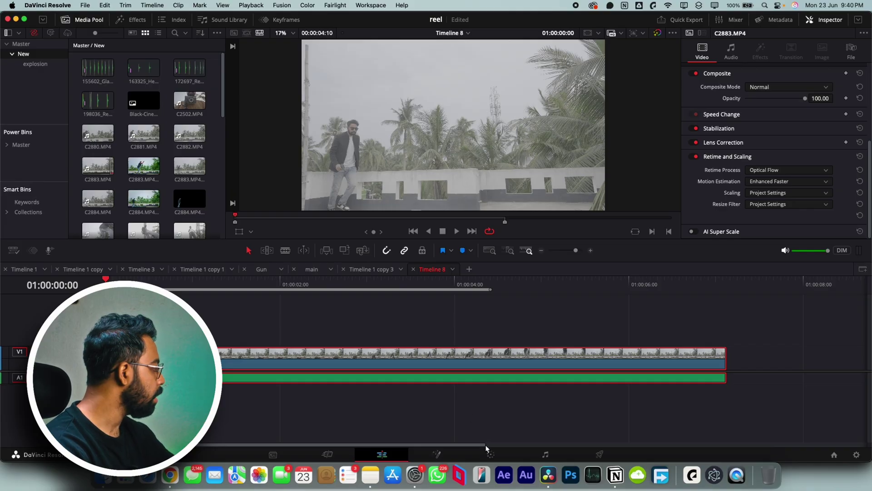
key(shift+6)
middle_click(114, 66)
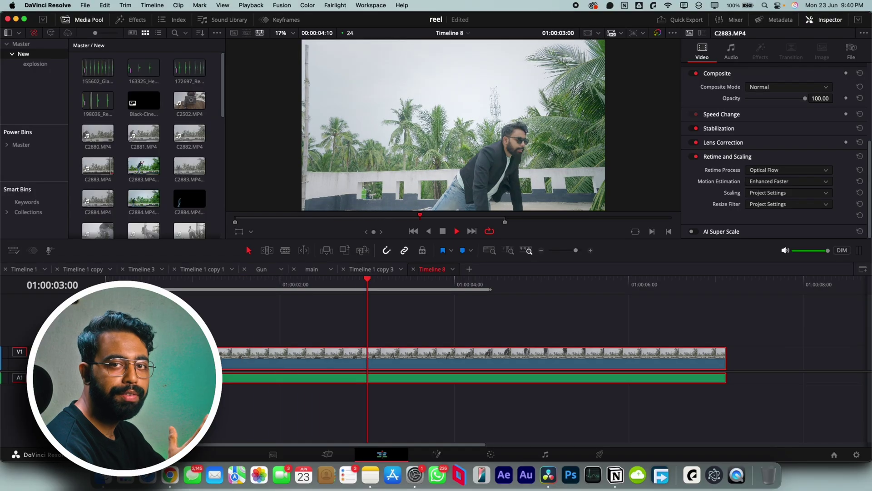
key(space)
drag(429, 313, 200, 313)
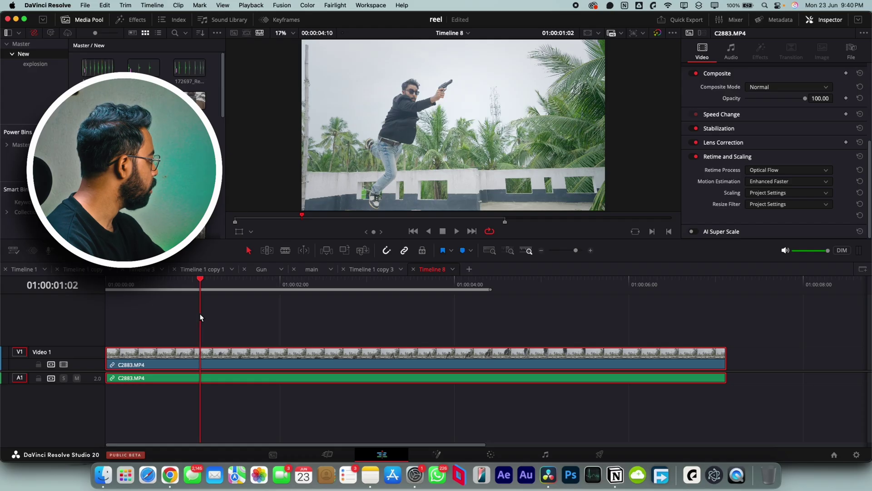
key(super+r)
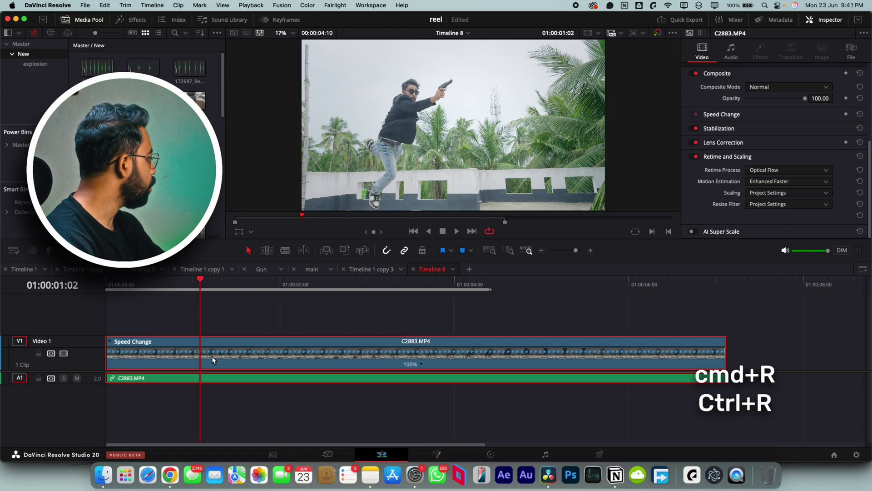
- Add a speed point on C2883.MP4 where he raises the gun, shortening the section after it
click(421, 364)
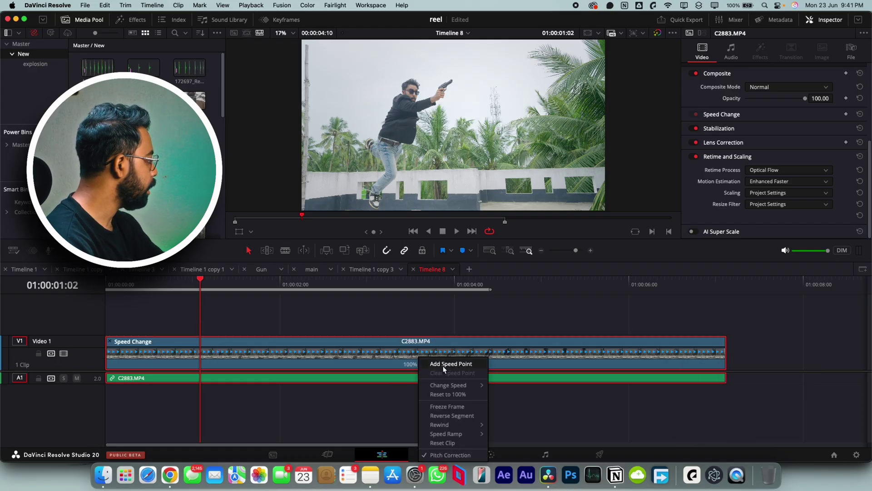
click(438, 363)
drag(725, 351, 243, 350)
key(space)
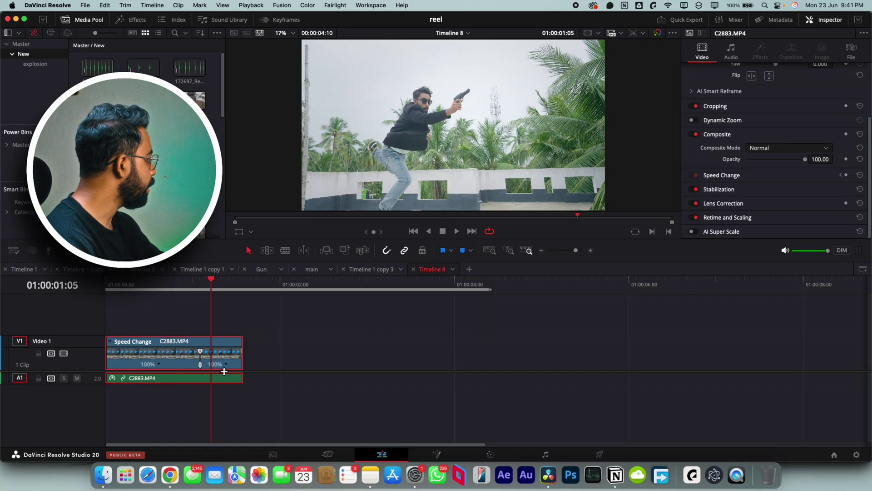
- Slow the section after the speed point to 10%, then to 3%, and replay from the start
click(310, 367)
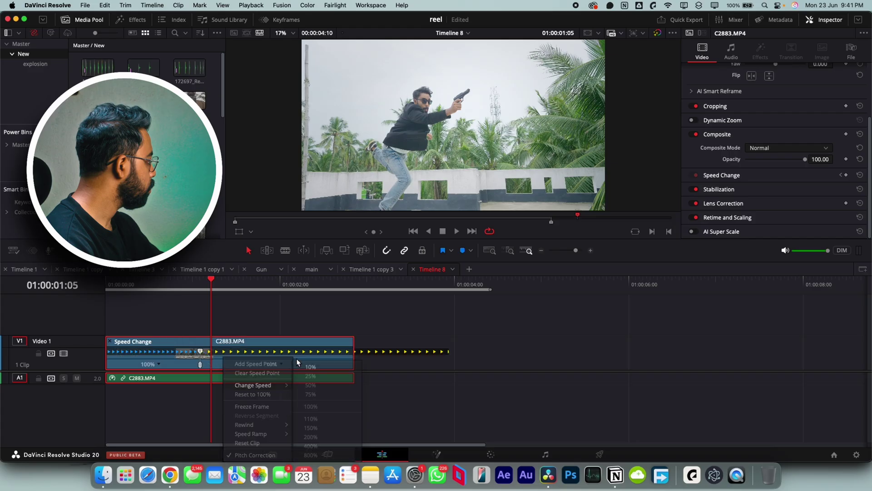
key(space)
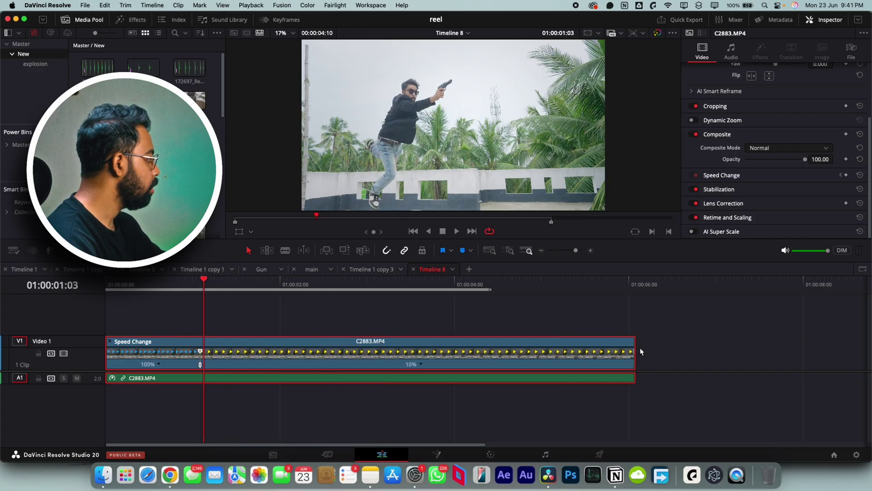
drag(633, 353, 306, 341)
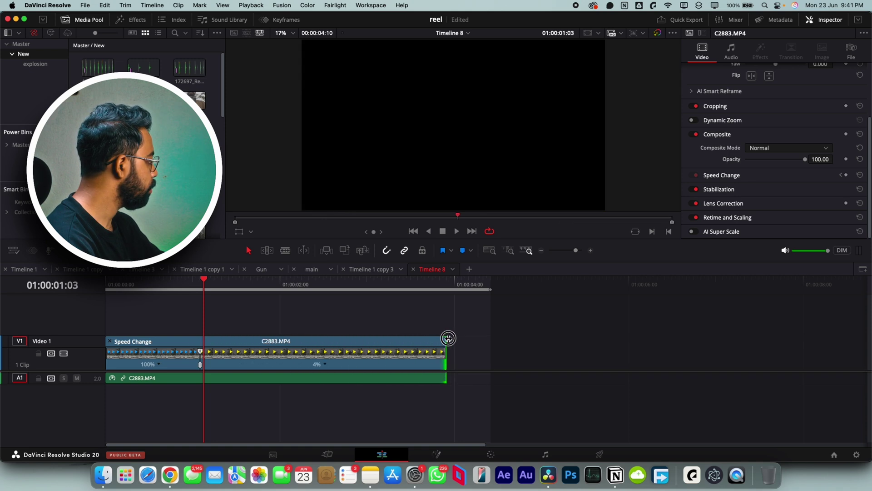
drag(506, 343, 508, 342)
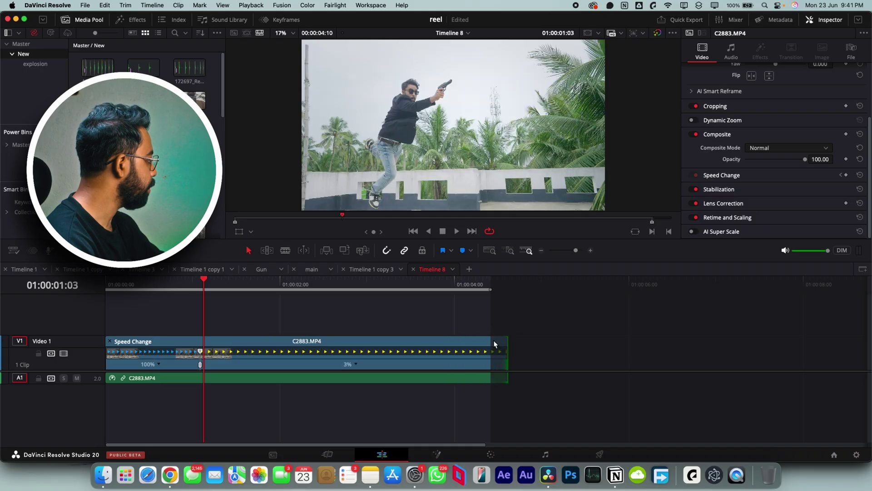
key(Home)
key(space)
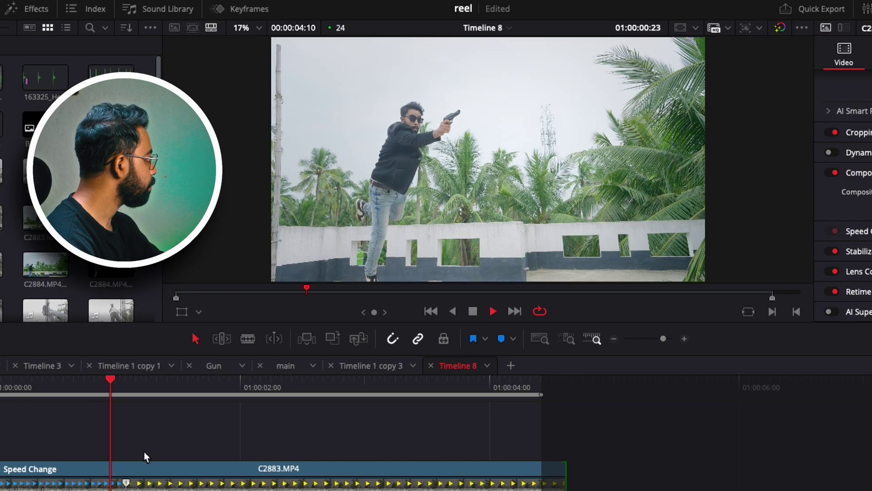
key(space)
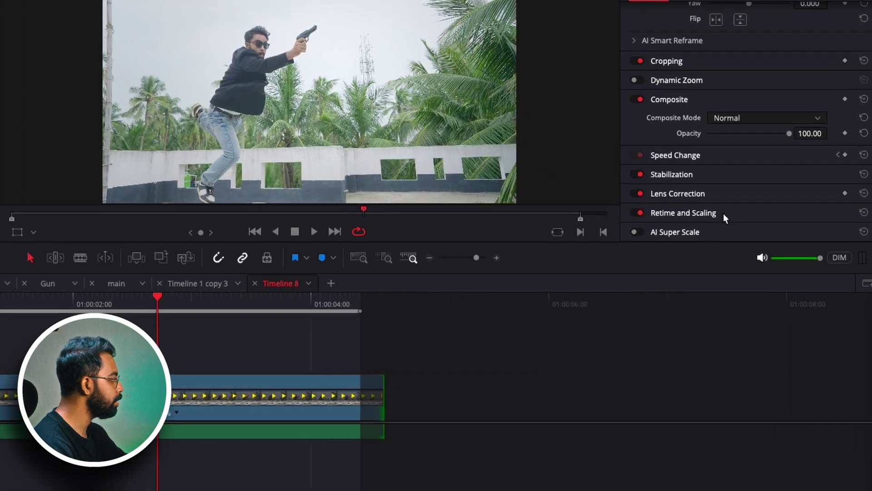
- In the Inspector, set Retime Process to Optical Flow and Motion Estimation to Enhanced Better
click(752, 218)
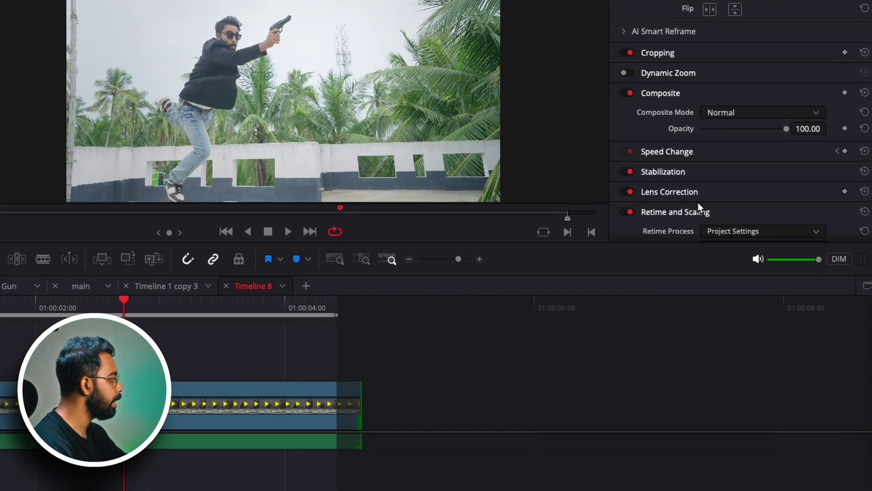
click(755, 215)
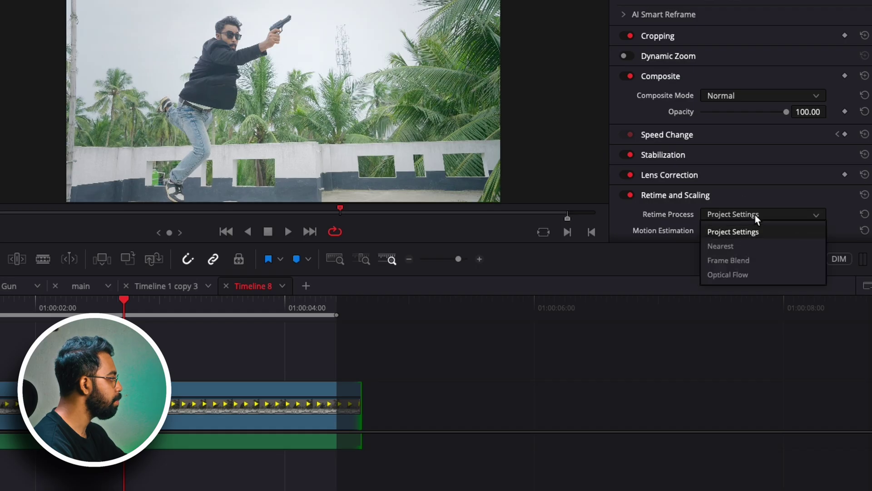
click(753, 273)
scroll(734, 165, down, 3)
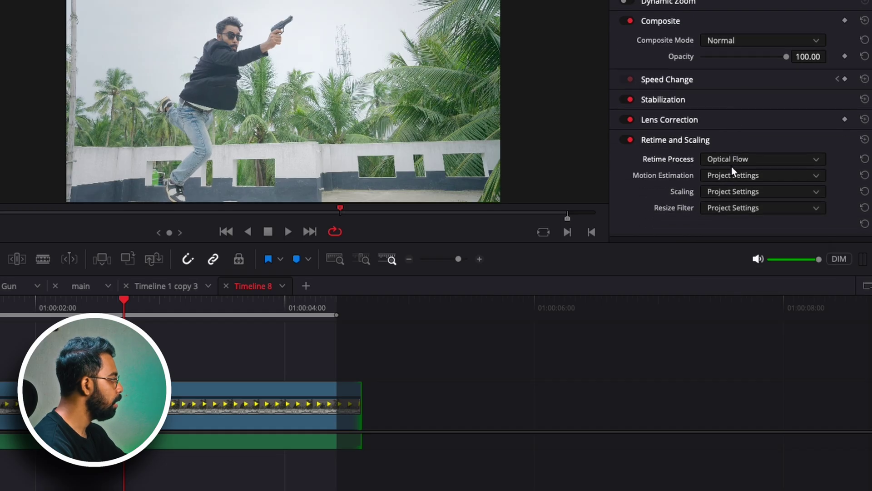
click(781, 178)
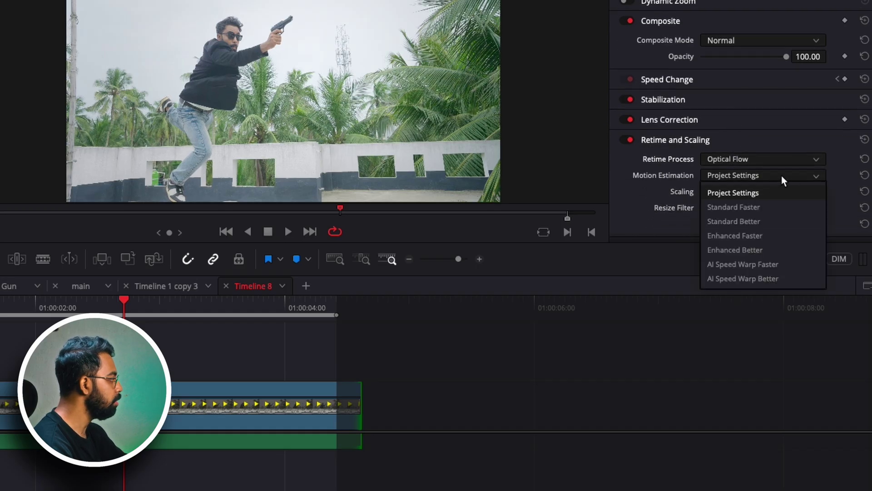
click(765, 249)
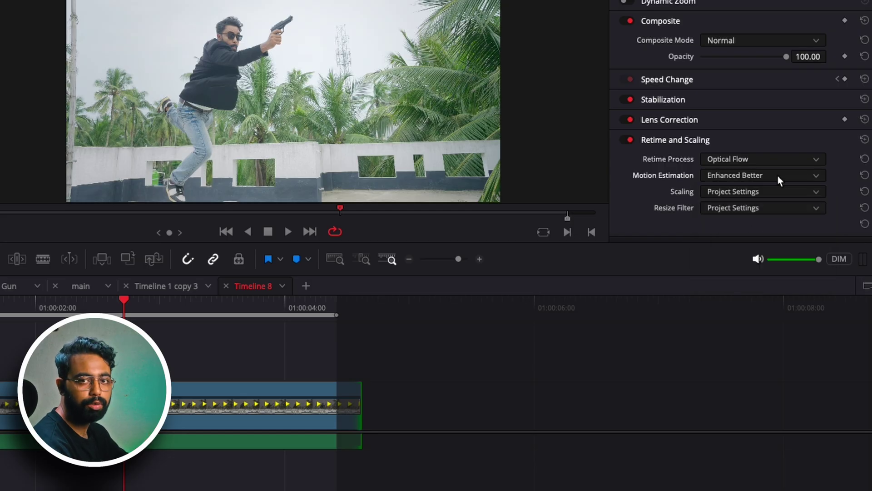
click(777, 176)
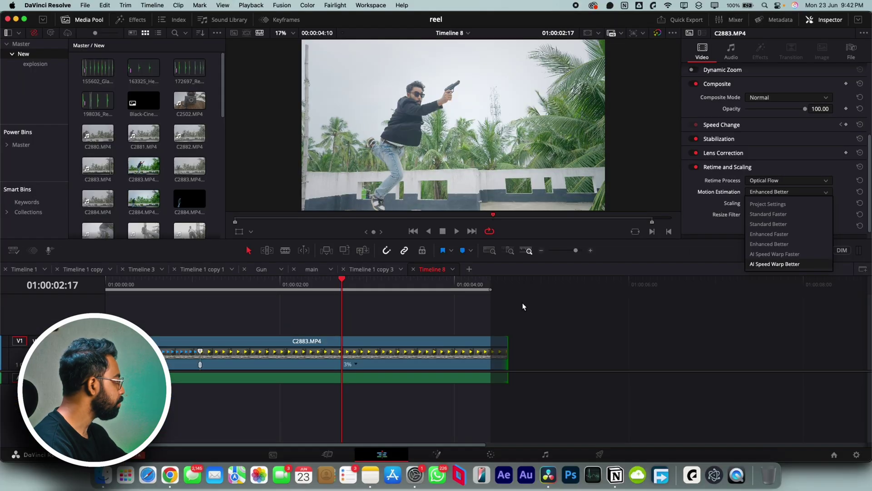
click(383, 336)
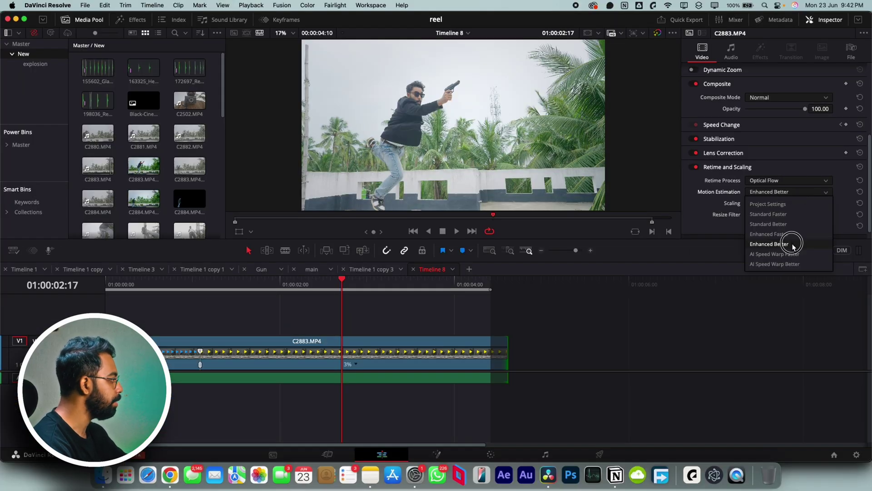
- Replay the slowed jump from the start and stop at the mid-air moment, 01:00:01:10
drag(344, 287, 106, 285)
key(space)
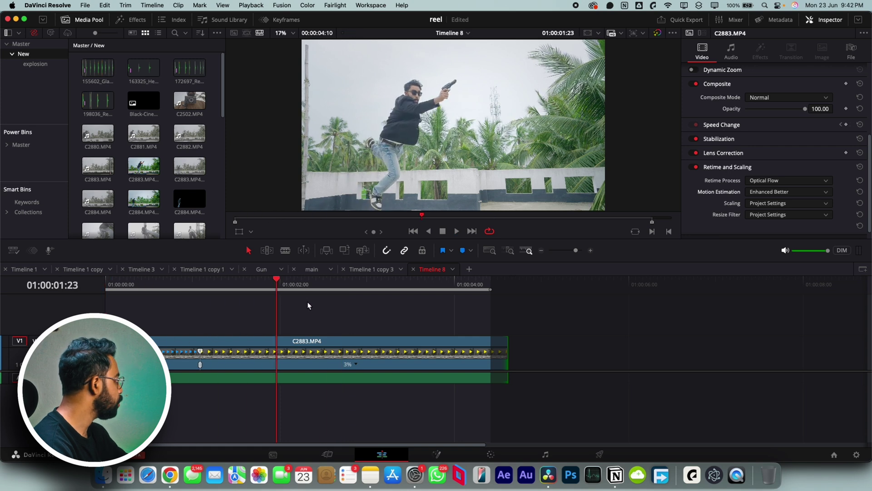
click(228, 303)
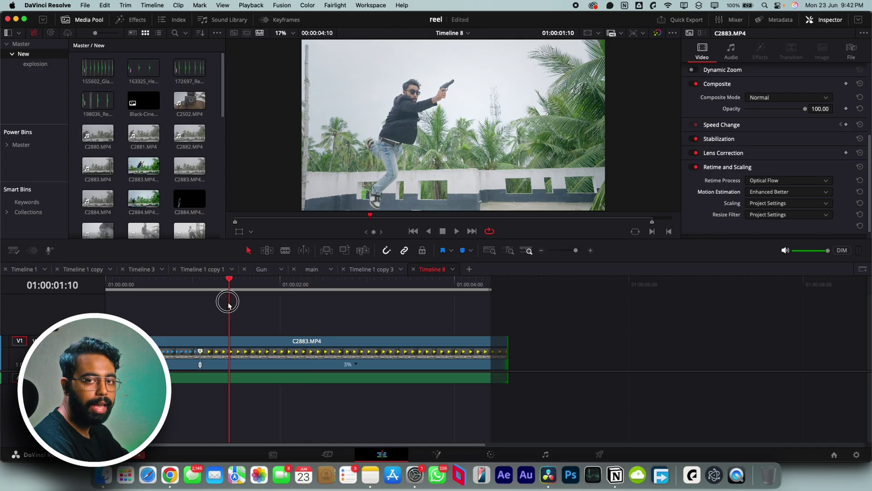
- Mark the mid-air frame at 01:00:01:11 as Marker 1 and export it as still Bullet time.jpg
mouse_move(222, 318)
mouse_down()
mouse_move(172, 319)
mouse_move(236, 323)
mouse_up()
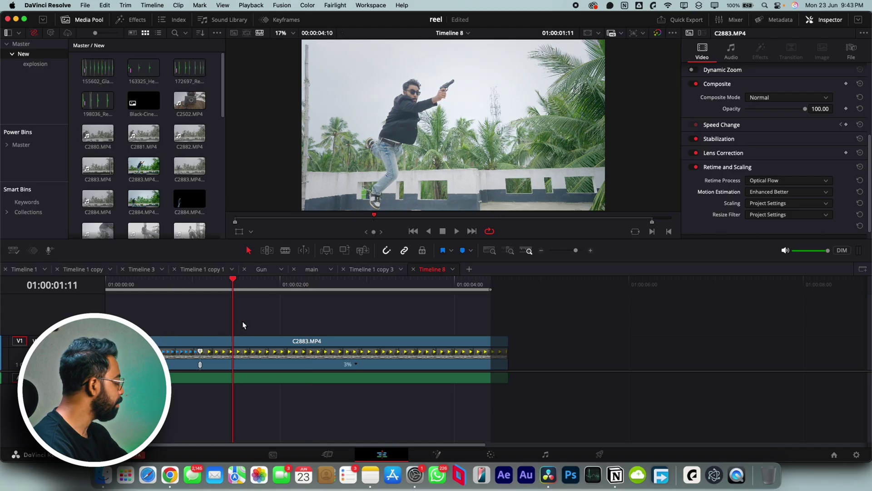
key(super+m)
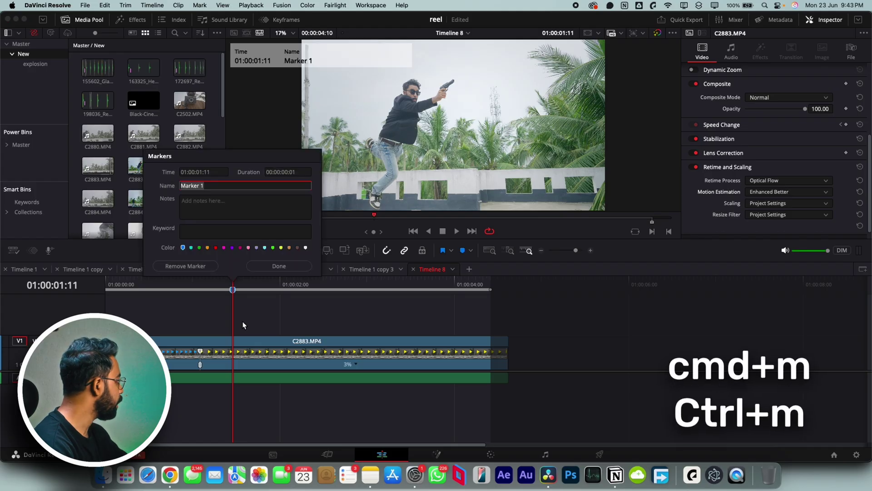
key(Return)
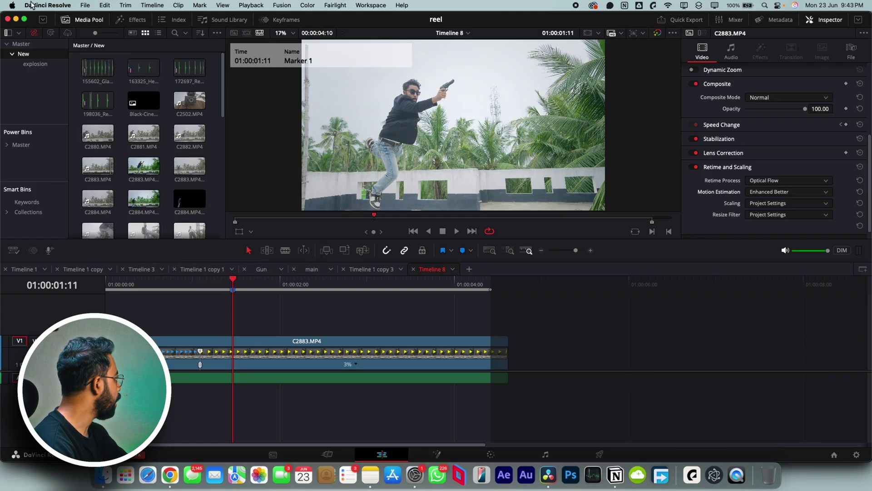
click(86, 5)
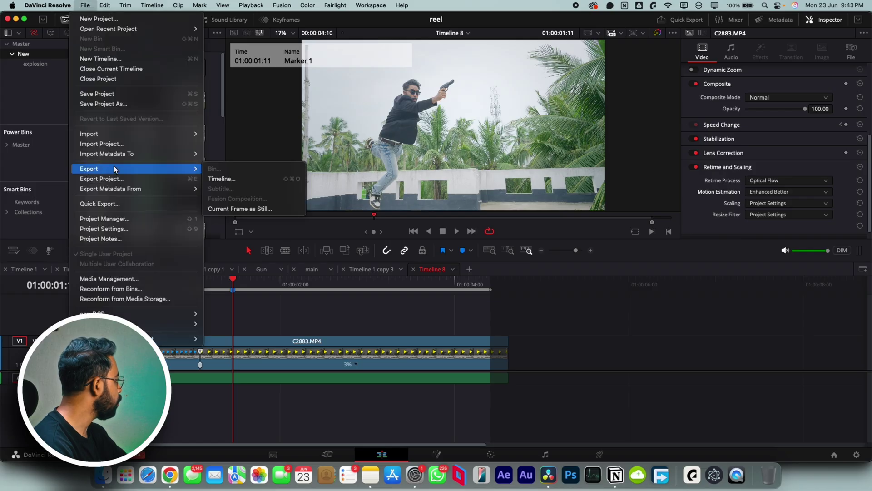
click(263, 209)
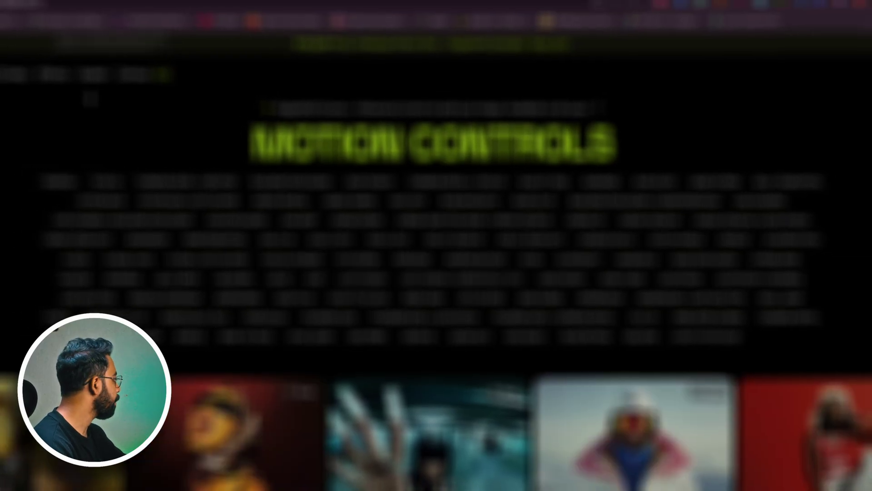
- Open the Bullet Time preset's leaping-gunman example and Recreate it to load its tactical-agent prompt
scroll(247, 210, down, 1)
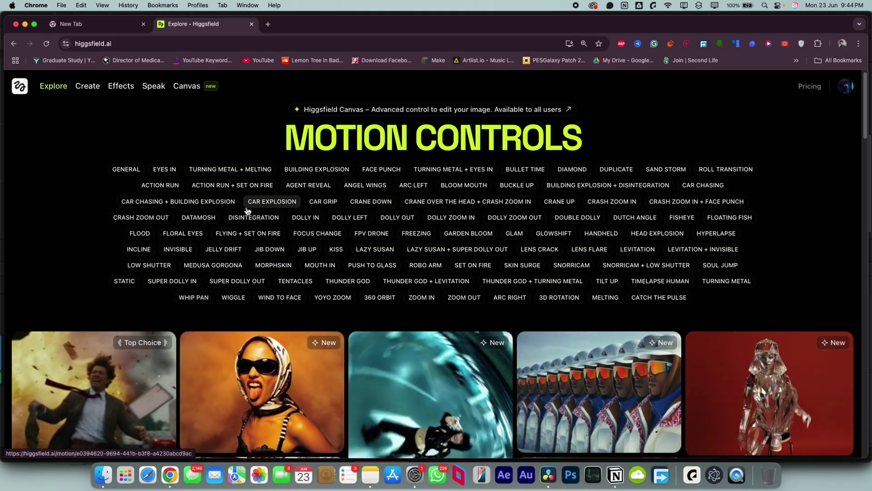
scroll(248, 210, down, 3)
mouse_move(92, 314)
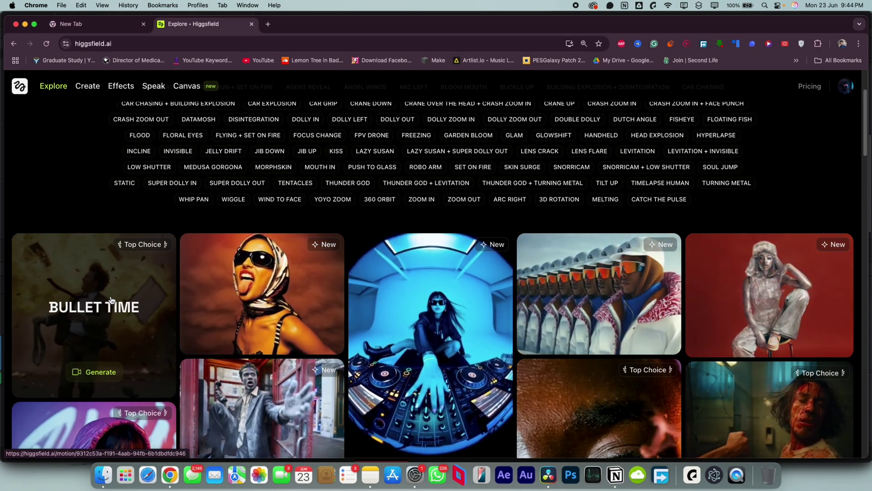
click(110, 300)
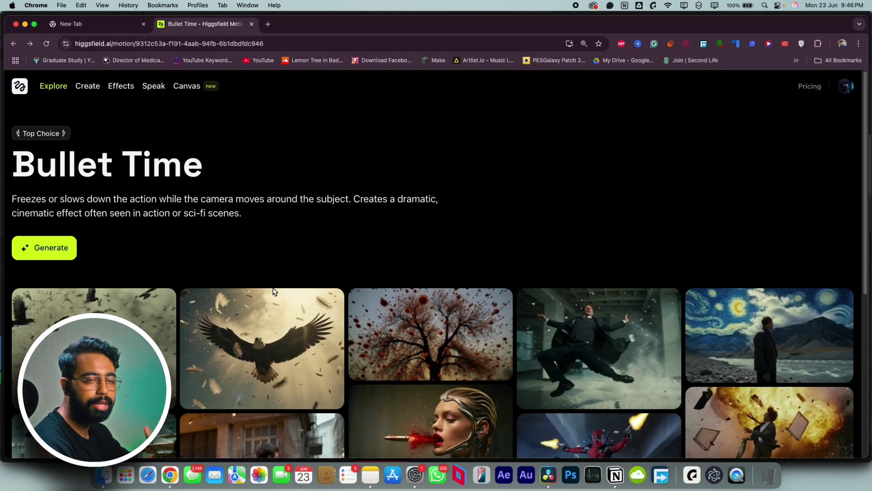
scroll(296, 288, down, 4)
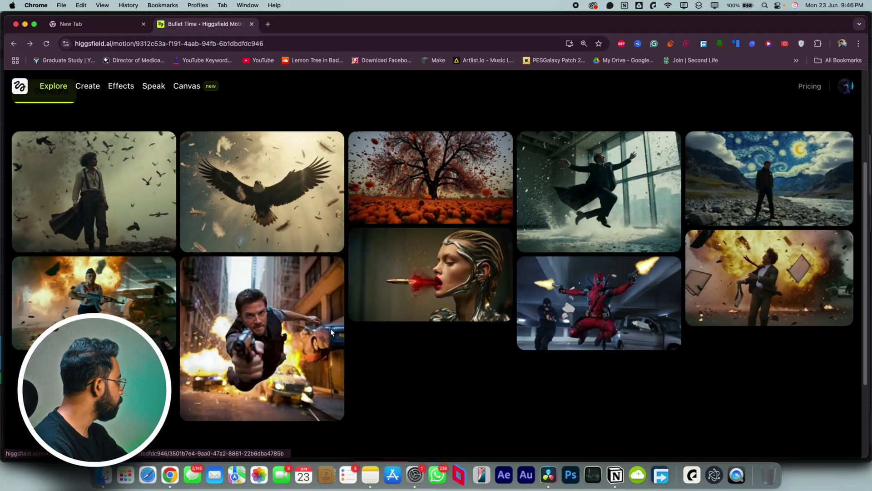
click(263, 320)
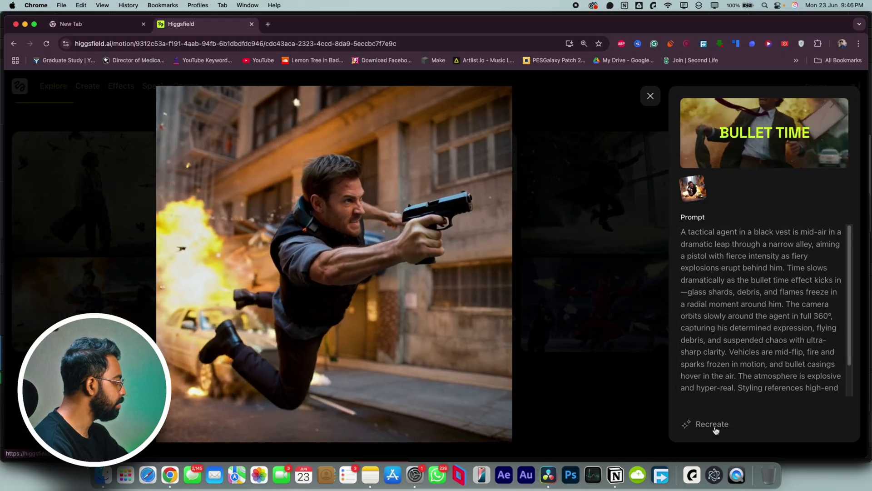
click(716, 431)
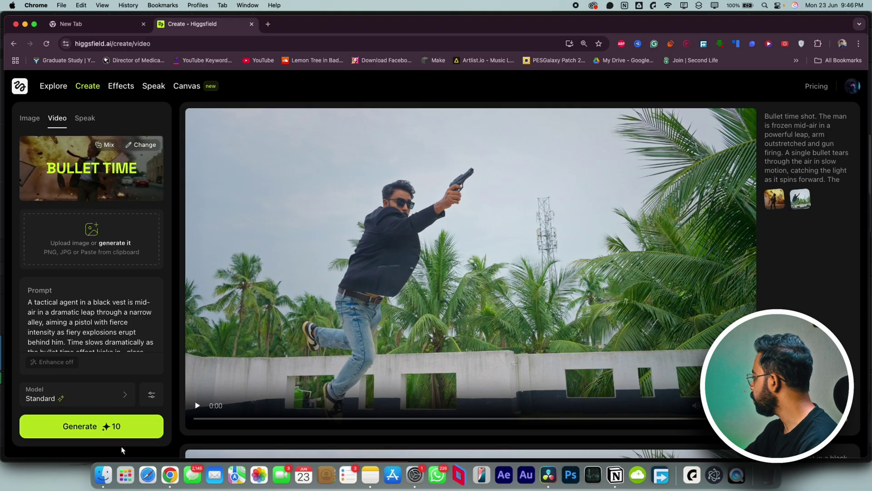
- Upload Bullet time.jpg as the start frame and check the Lite model and advanced settings
click(102, 473)
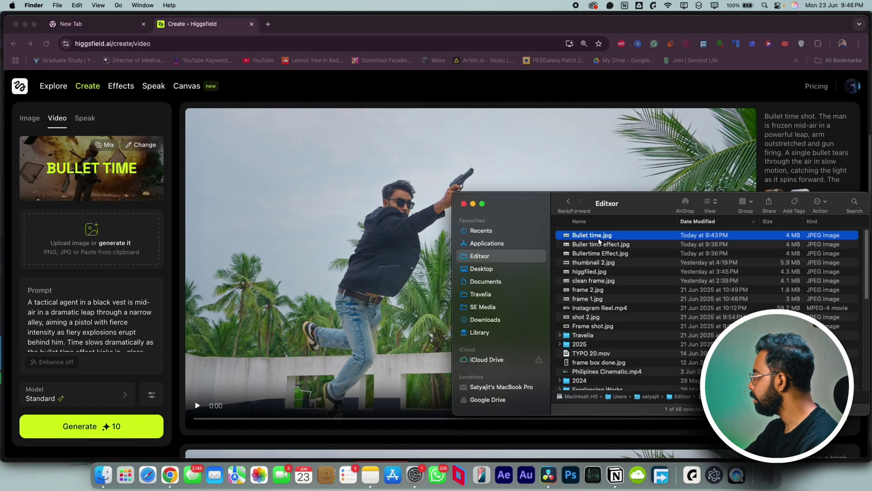
drag(95, 239, 98, 243)
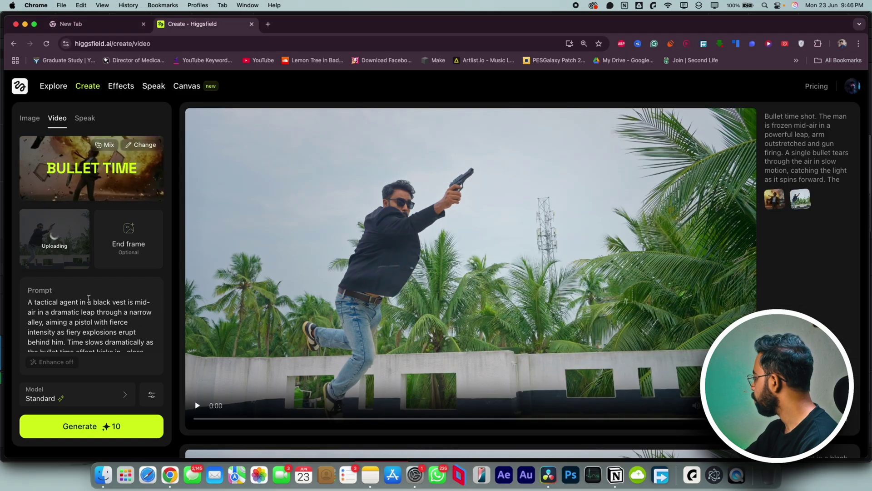
click(120, 397)
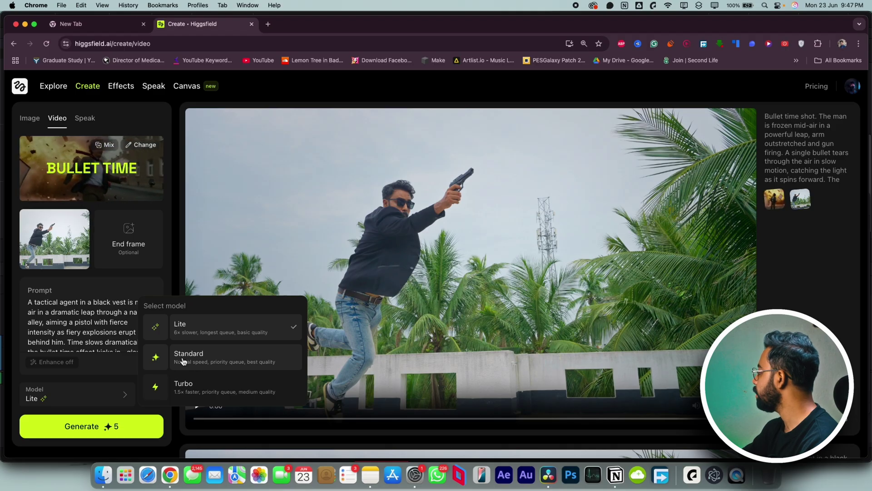
click(122, 398)
click(152, 395)
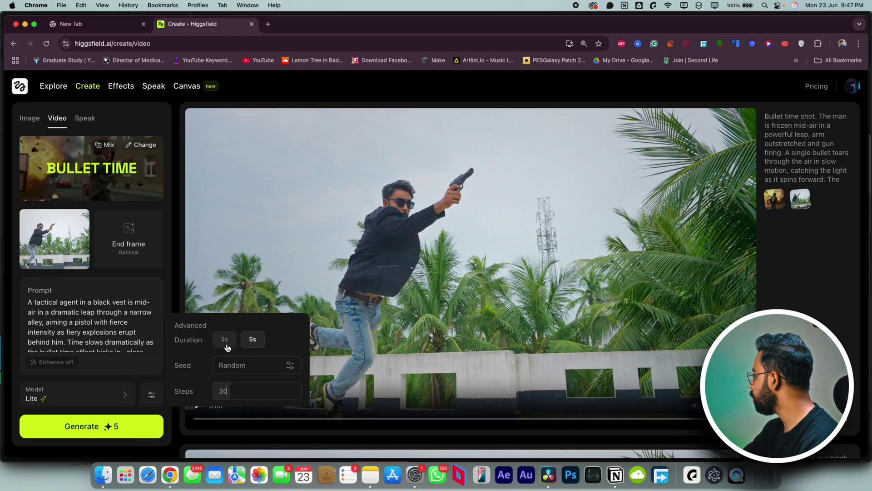
click(149, 396)
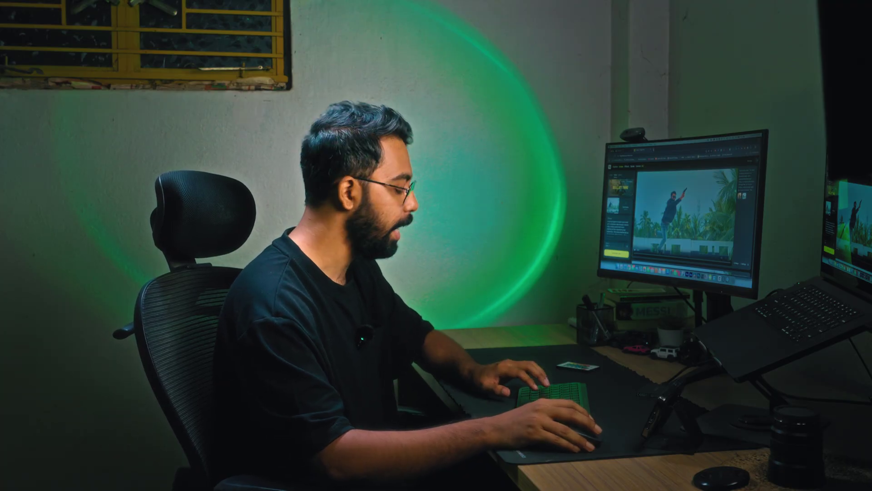
- Copy the whole Higgsfield prompt and switch to ChatGPT in a new tab
key(super+t)
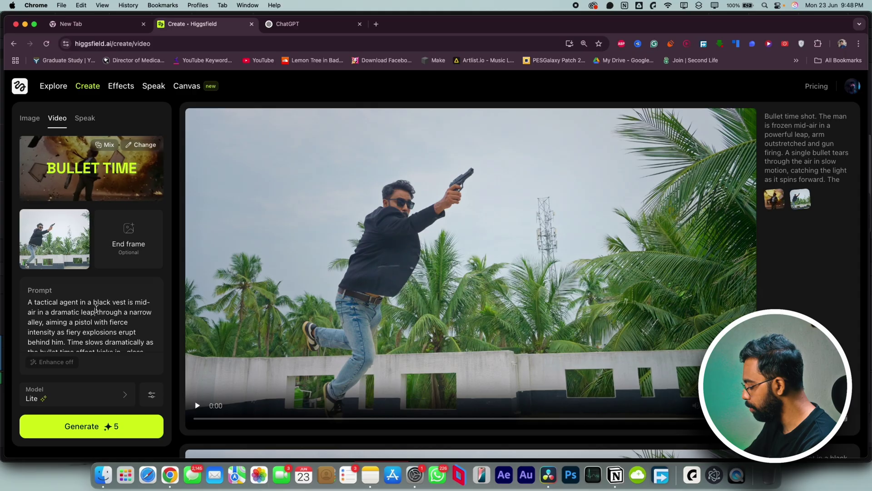
key(super+a)
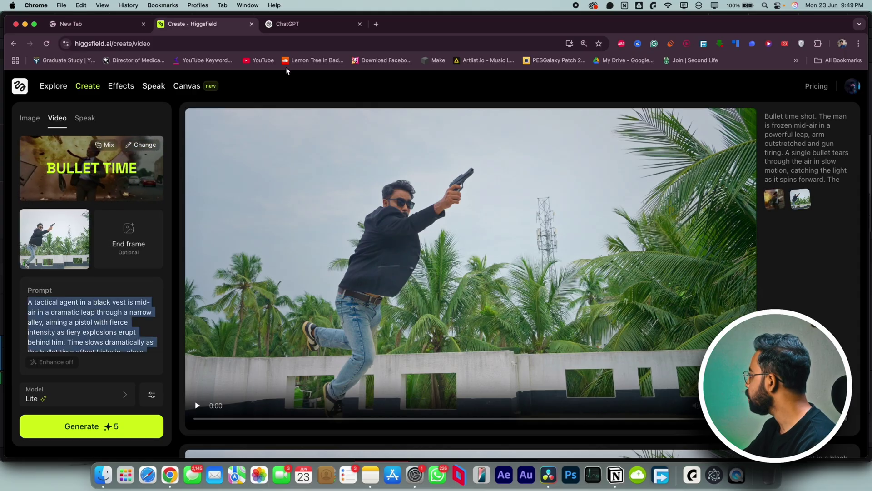
click(309, 26)
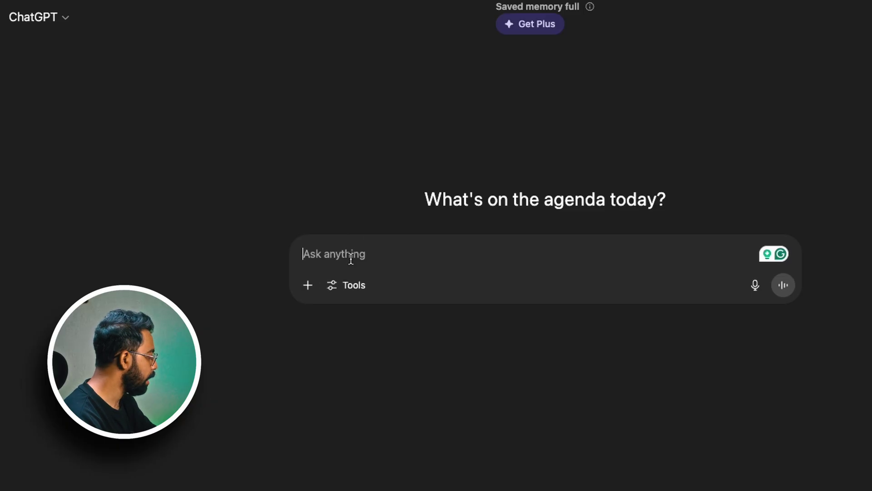
- Send ChatGPT the copied prompt with Bullet time.jpg and 'Modify this prompt according to the photo'
text(A tactical agent in a black vest is mid-air in a dramatic leap through a narrow alley, aiming a pistol with fierce intensity as fiery explosions erupt behind him. Time slows dramatically as the bullet time effect kicks in—glass shards, debris, and flames freeze in a radial moment around him. The camera orbits slowly around the agent in full 360°, capturing his determined expression, flying debris, and suspended chaos with ultra-sharp clarity. Vehicles are mid-flip, fire and sparks frozen in motion, and bullet casings hover in the air. The atmosphere is explosive and hyper-real. Styling references high-end action cinema, with dynamic lighting, cinematic slow-motion physics, and volumetric glow from the fire.)
key(super+Tab)
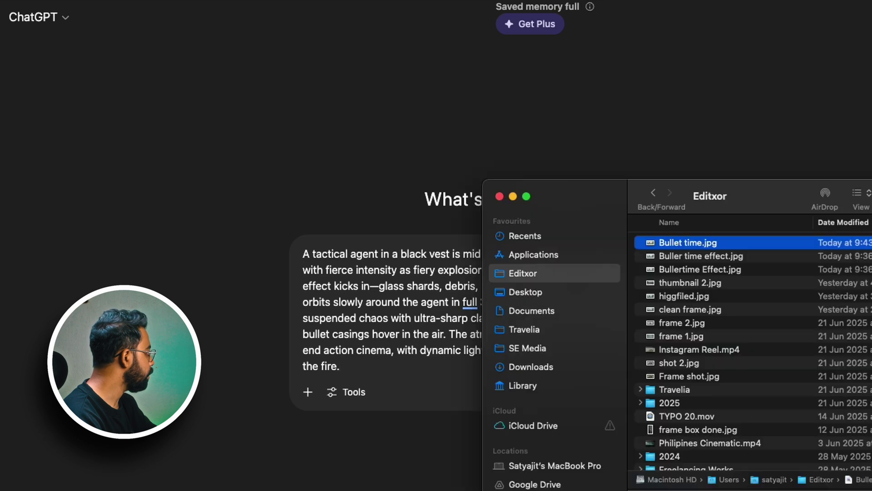
drag(686, 243, 329, 351)
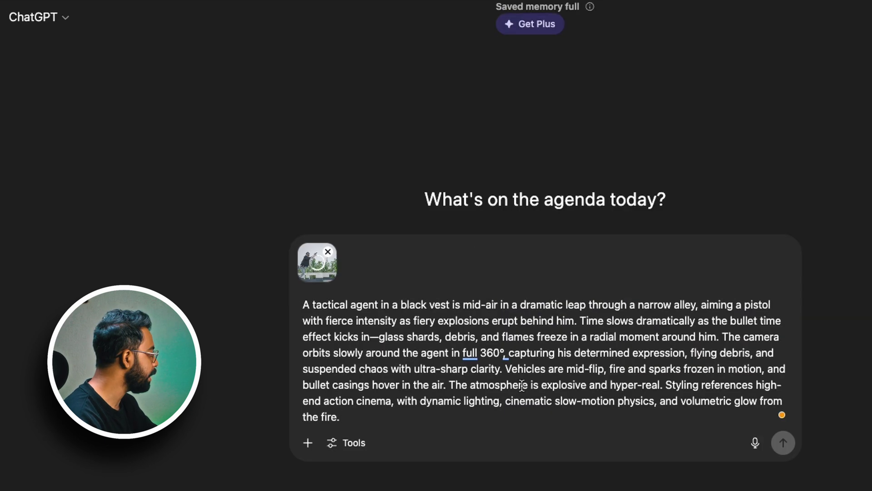
text(- Modify this prompt according to the photo I uploaded.)
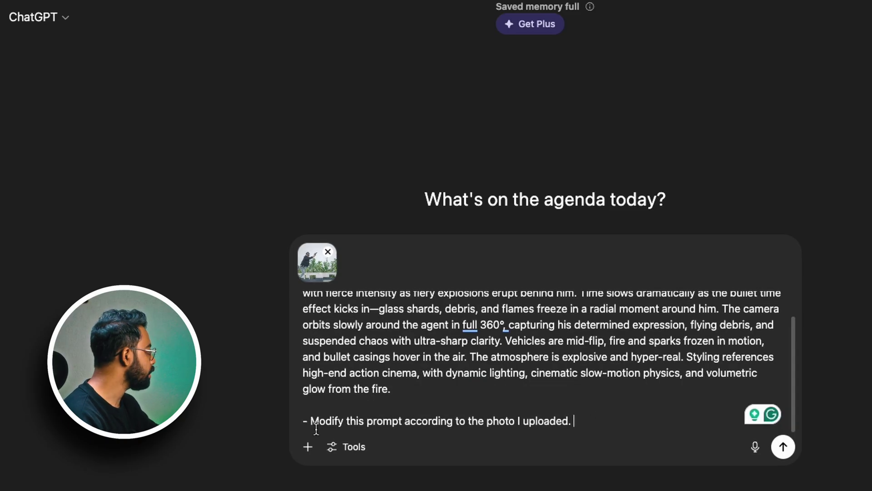
drag(312, 422, 584, 425)
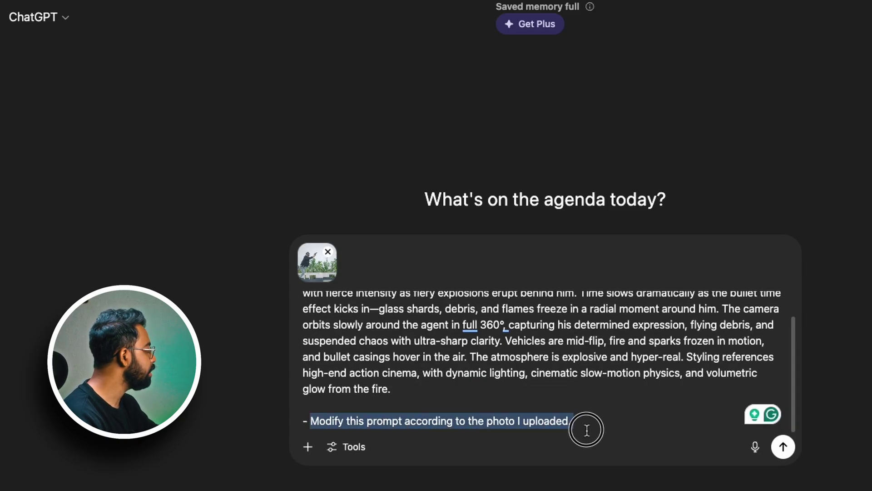
click(590, 423)
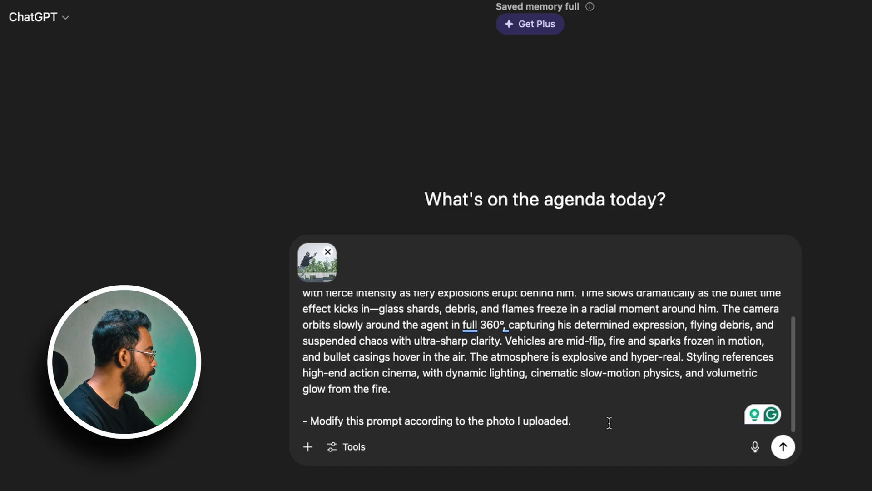
click(783, 447)
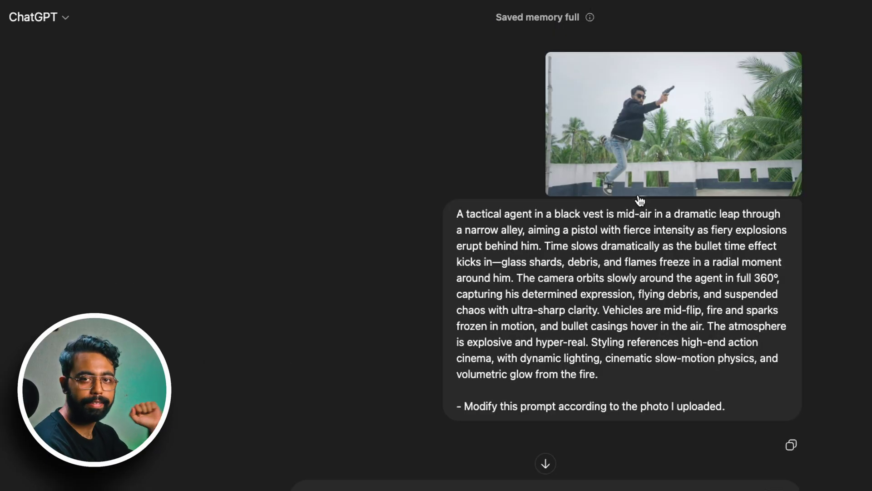
- Copy ChatGPT's rewritten prompt and paste it over the old prompt in Higgsfield
scroll(549, 188, down, 10)
drag(292, 133, 604, 244)
right_click(578, 206)
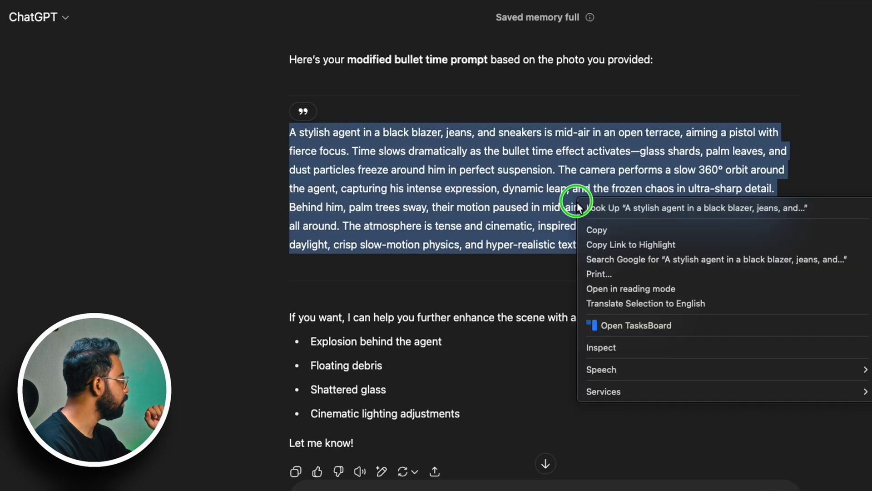
click(597, 230)
key(ctrl+shift+Tab)
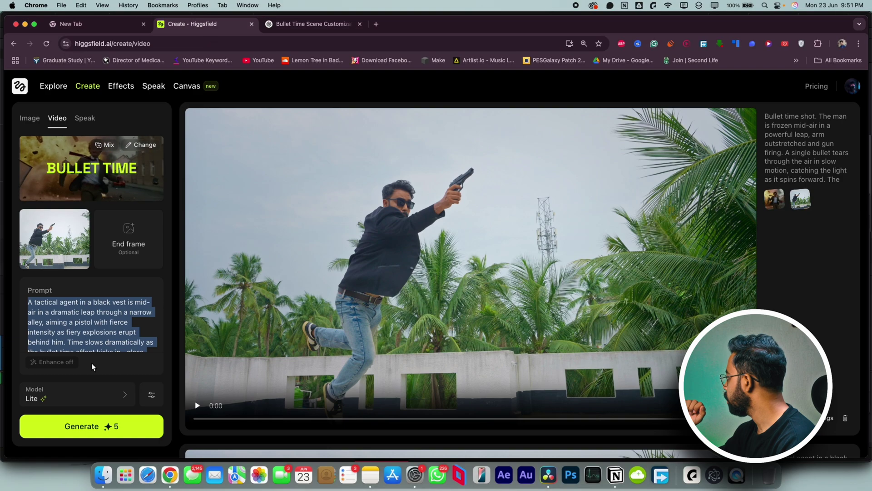
click(109, 339)
key(super+a)
key(super+v)
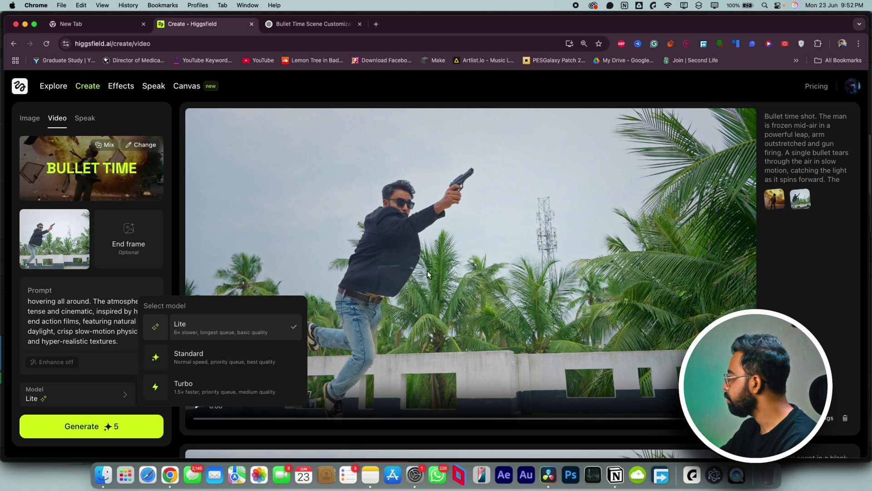
- Play the generated 5-second bullet-time video, download it as an MP4, and switch to DaVinci Resolve
click(441, 258)
click(199, 405)
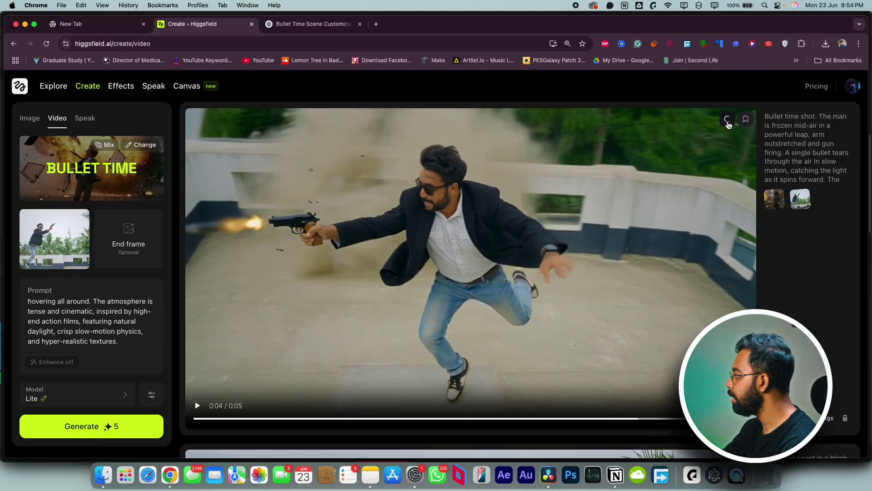
click(729, 122)
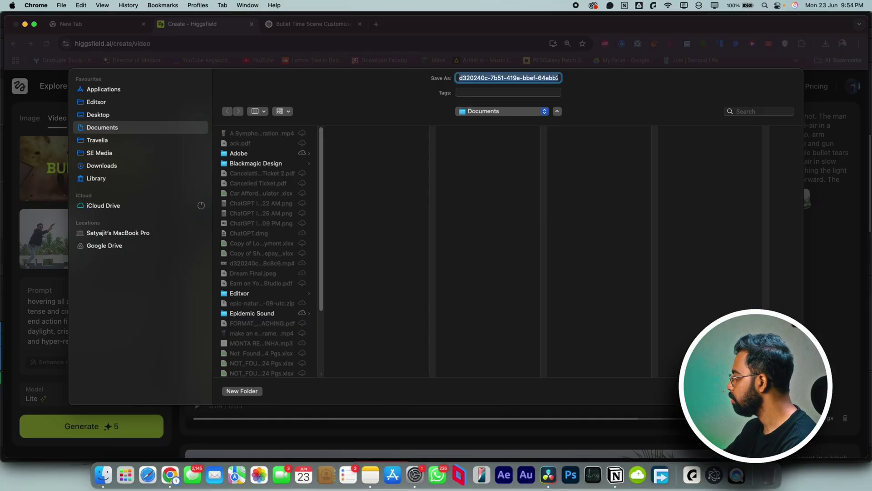
key(Return)
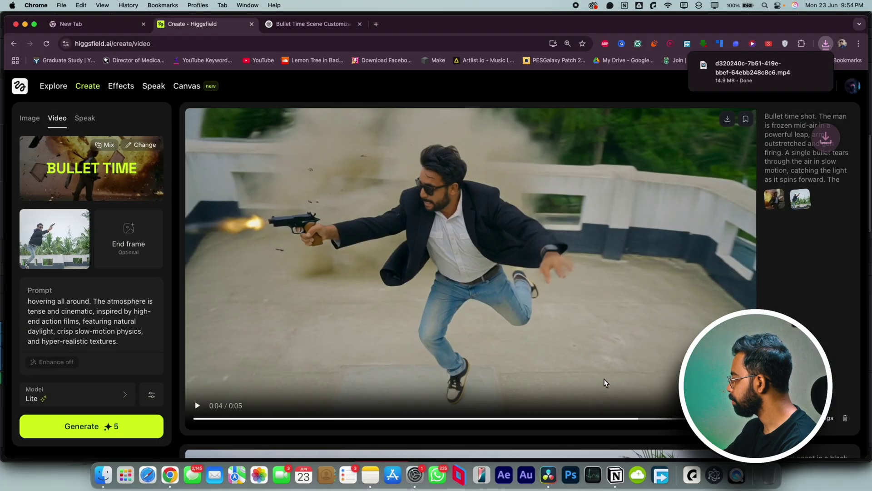
click(549, 475)
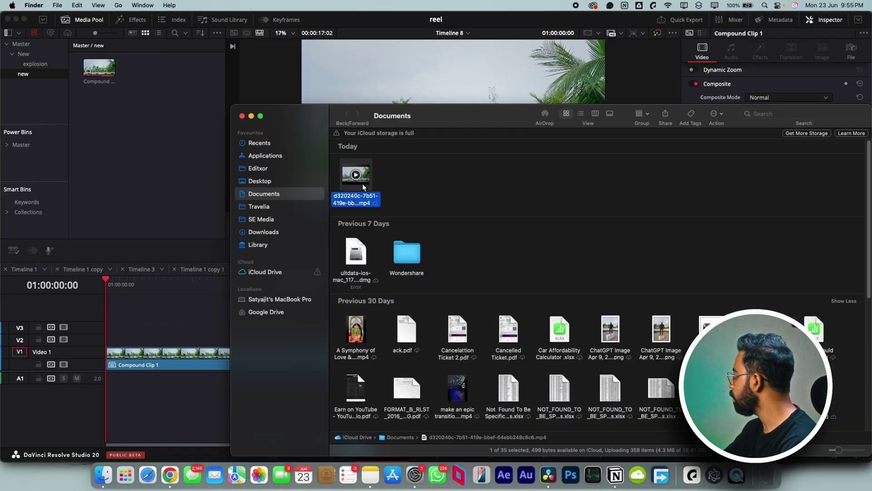
- Import the Higgsfield mp4 into the Media Pool and place it after Compound Clip 1
drag(365, 184, 156, 93)
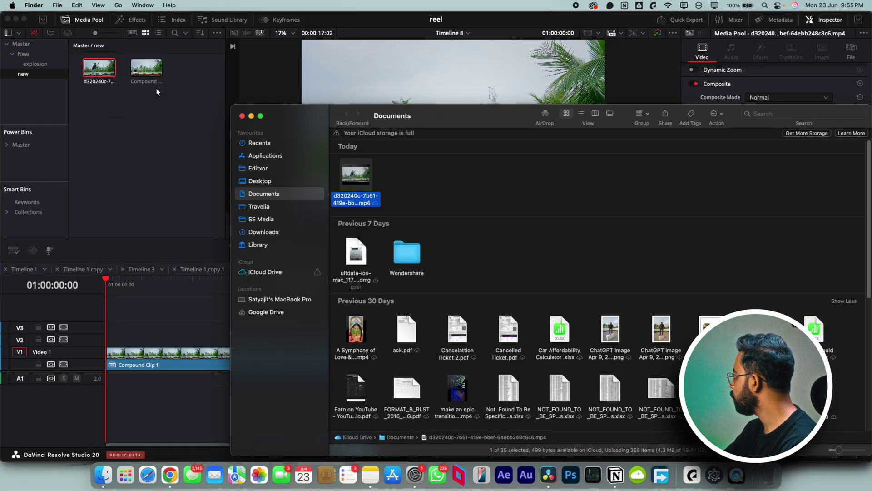
click(156, 92)
drag(99, 71, 265, 366)
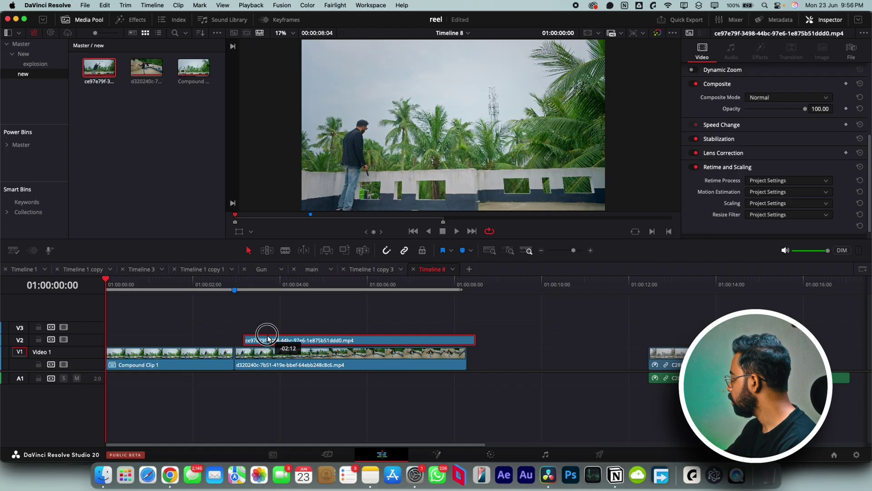
- Align clip ce97e79f with the bullet-time clip and play the timeline back from the start
drag(265, 333, 255, 338)
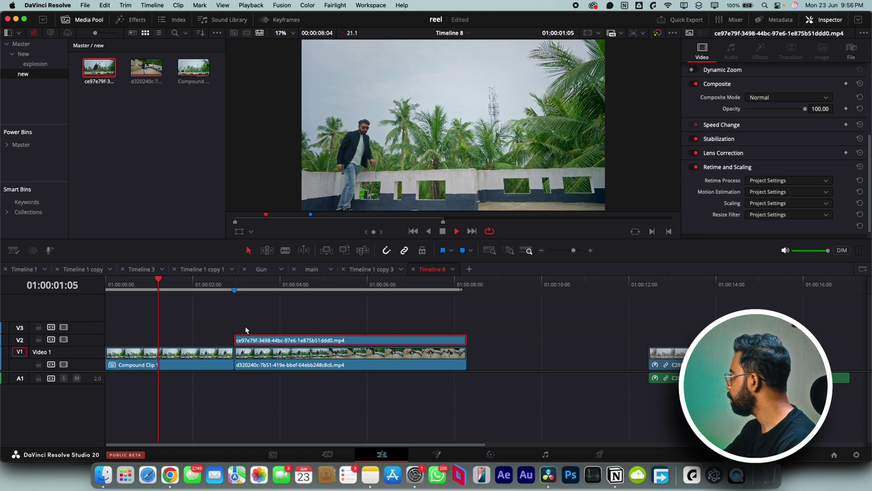
key(super+equal)
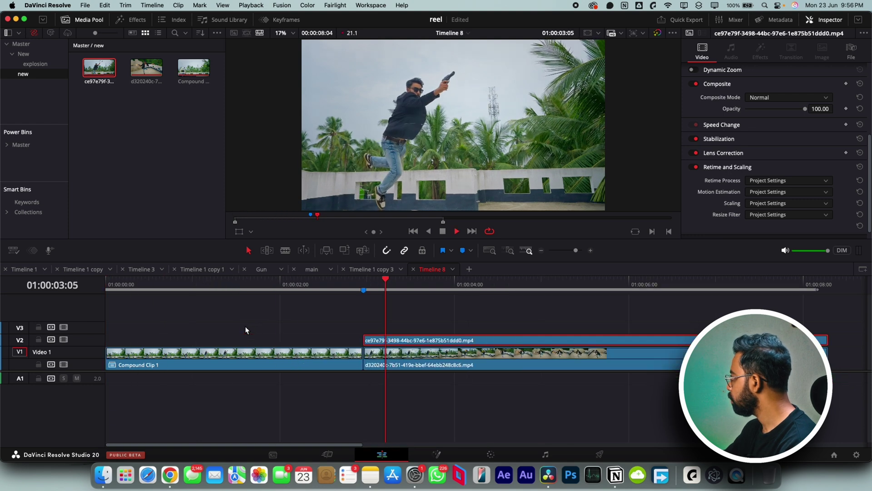
key(super+minus)
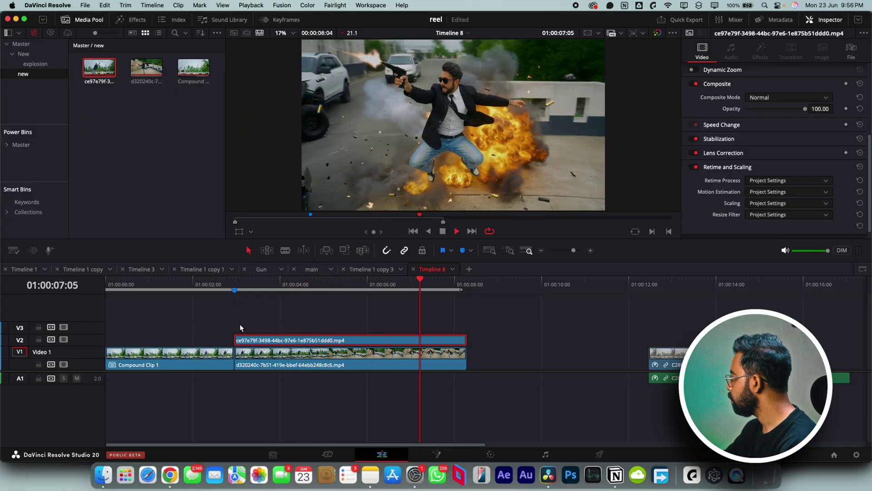
key(Home)
click(168, 306)
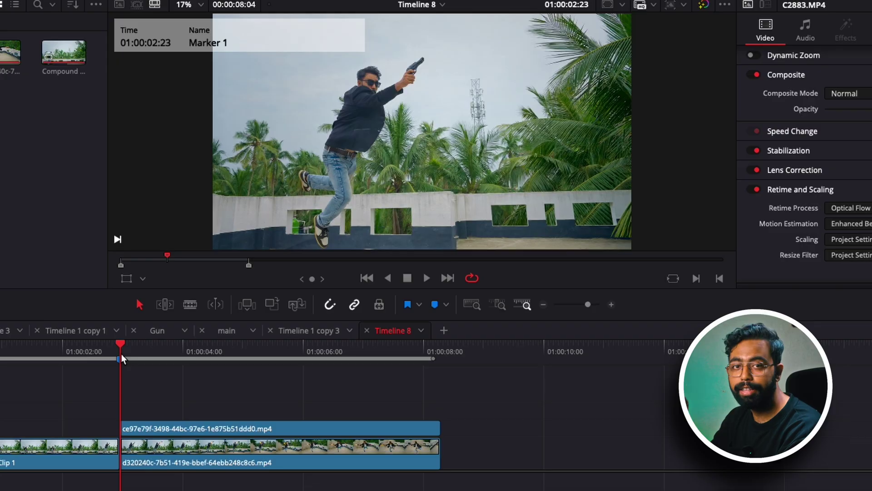
- Disable the upper generated clip on V2 and scrub back near 7 seconds to check the lower clip
drag(121, 350, 376, 369)
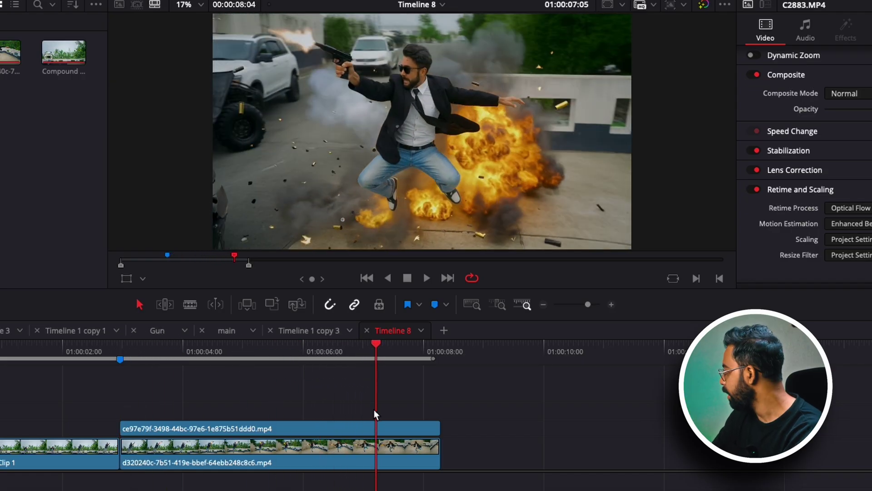
click(364, 428)
key(shift+d)
click(364, 364)
drag(364, 363, 331, 375)
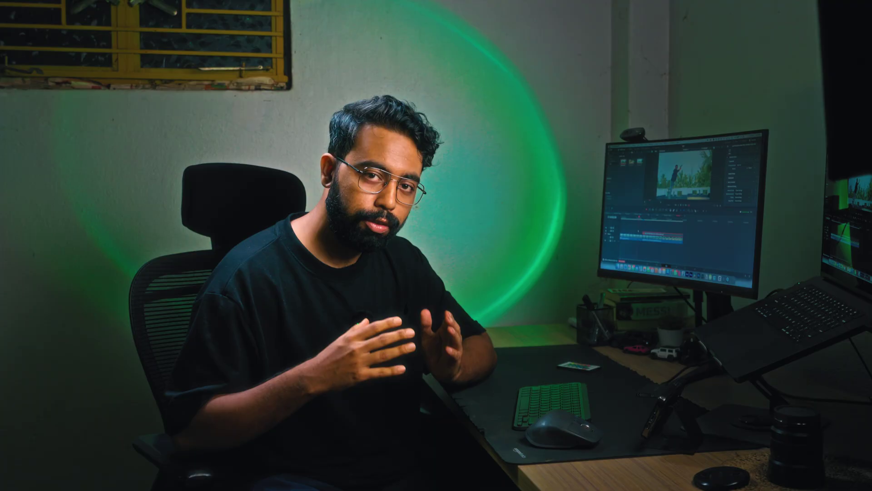